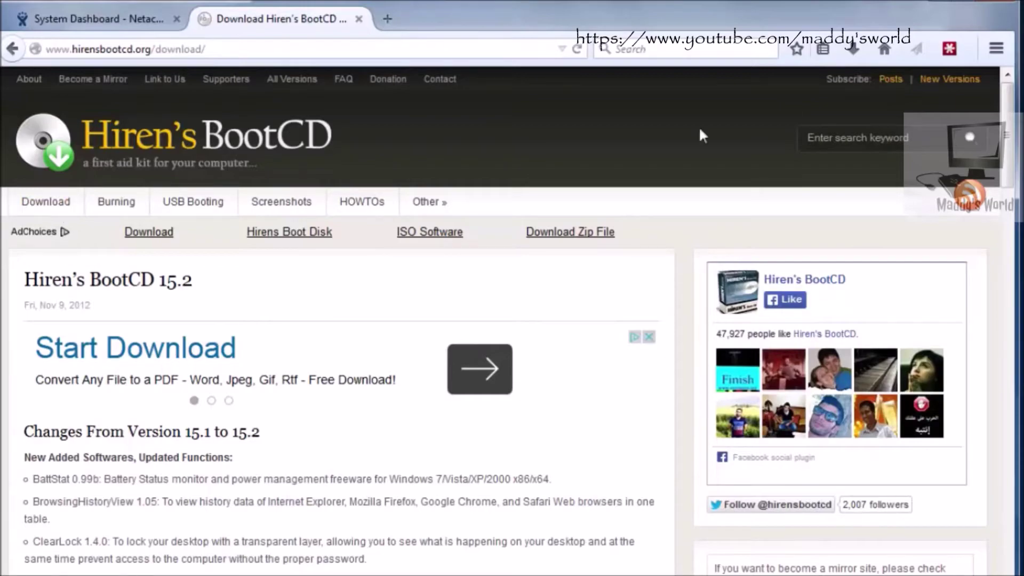
Step: Bring the download page back to its top and open the Hiren's BootCD screenshots page
left_click_drag(1009, 127, 1012, 458)
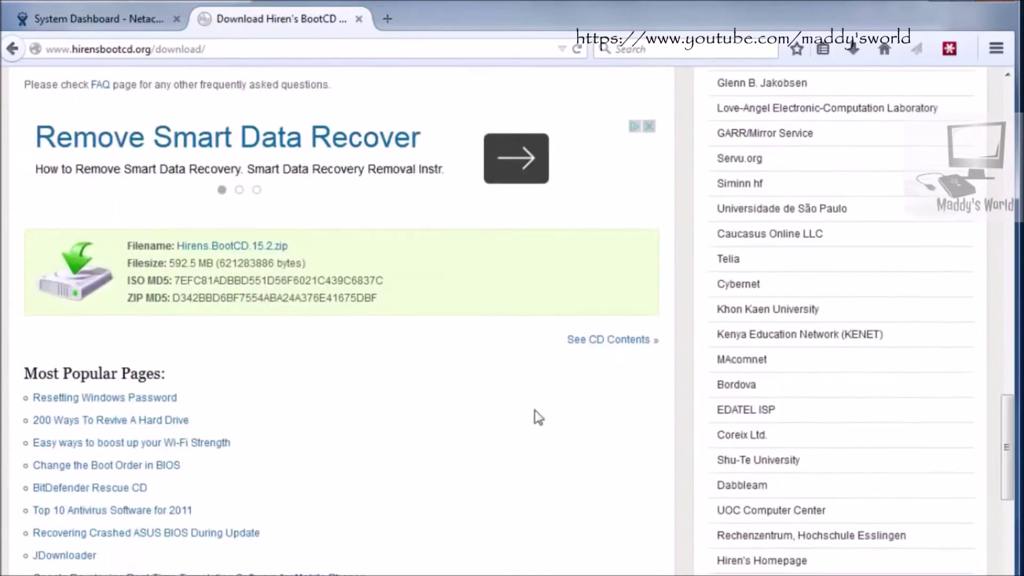
left_click(217, 251)
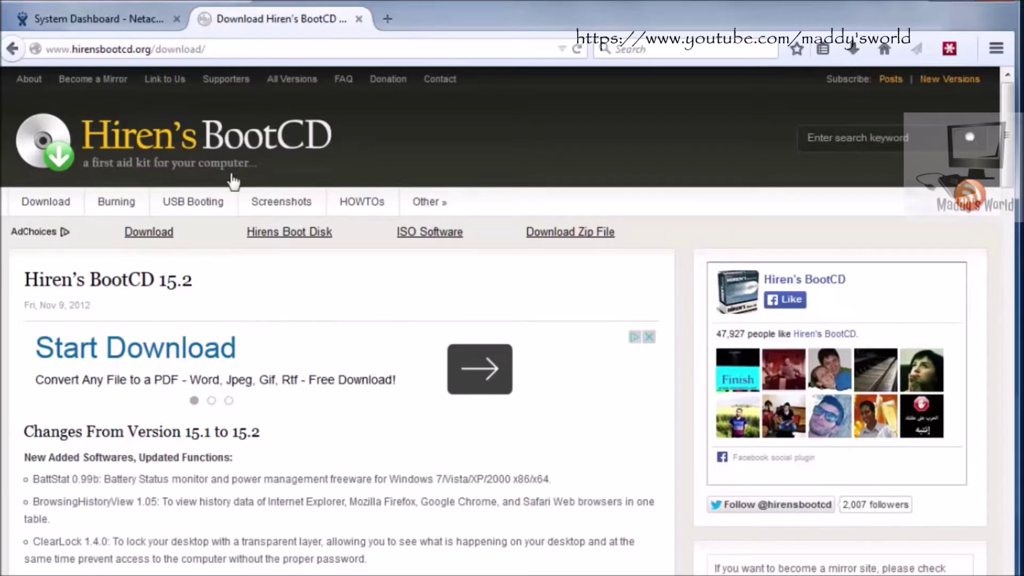
left_click(271, 211)
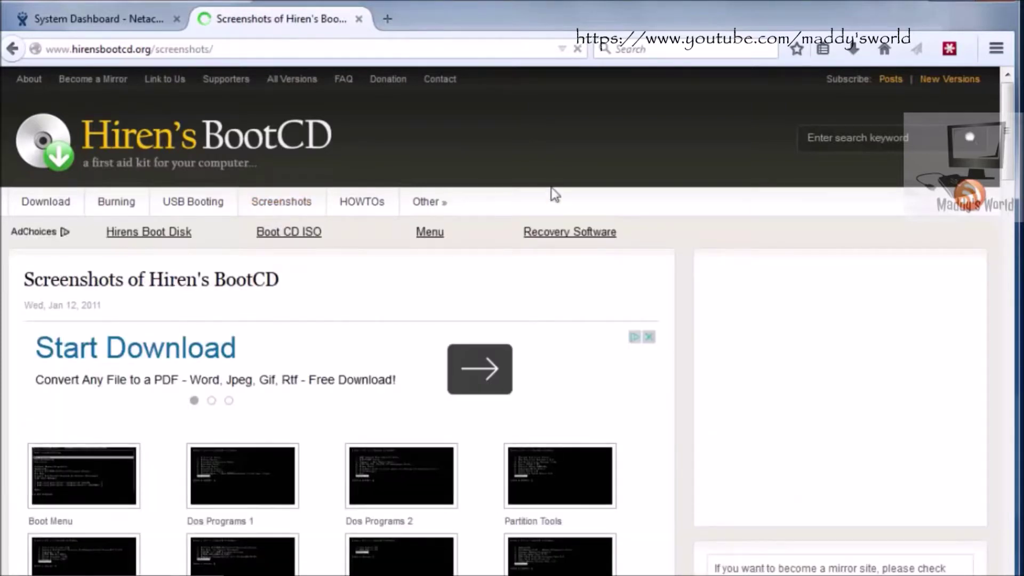
Step: Scroll through the tool-category thumbnails like Passwords / Keys and Recovery, then return to the top
left_click_drag(1010, 160, 1013, 212)
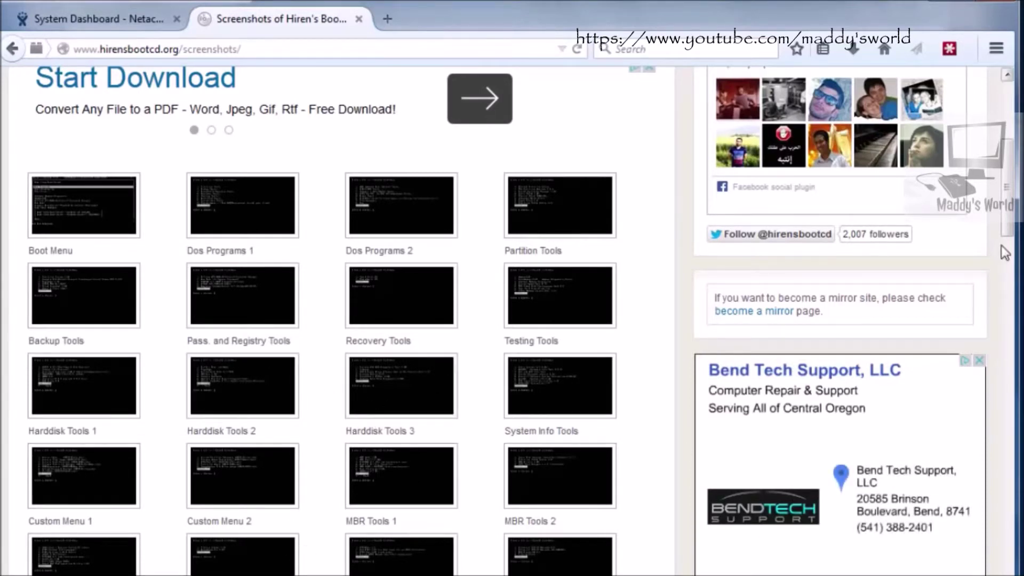
scroll(1014, 280, "down", 5)
left_click_drag(1013, 280, 1010, 363)
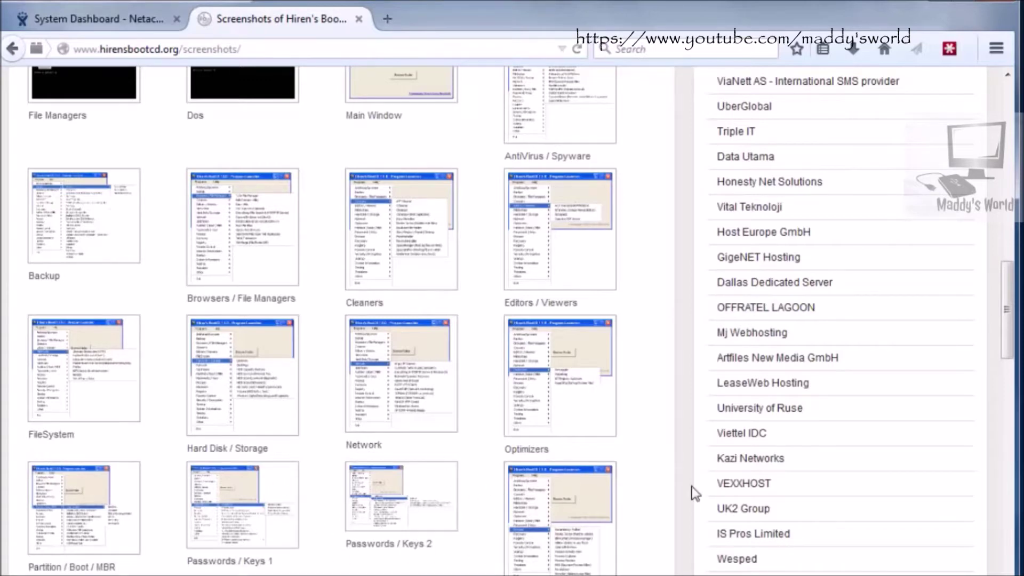
left_click_drag(1008, 320, 1011, 384)
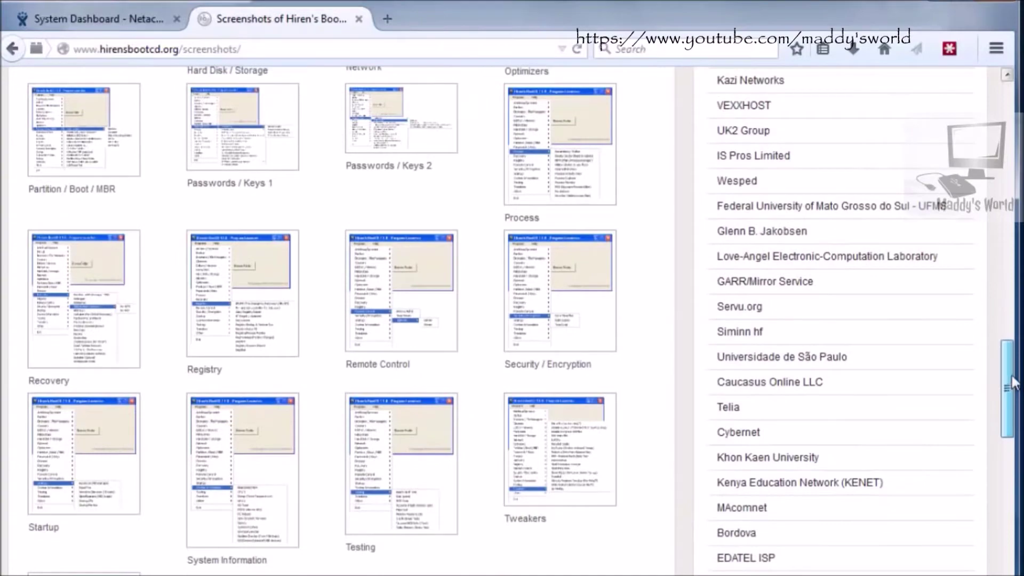
scroll(462, 150, "up", 15)
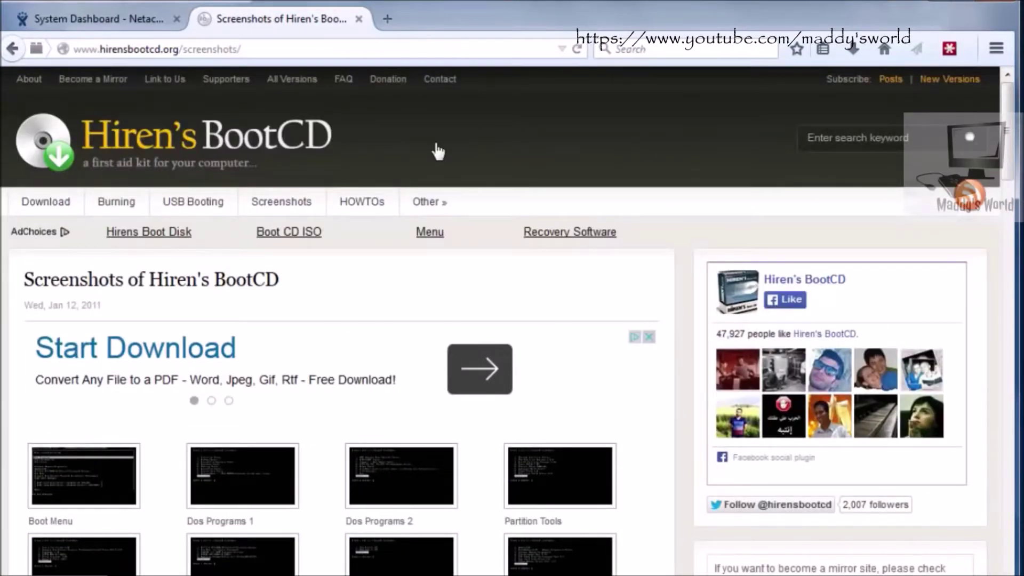
Step: Back on the download page, locate the saved Hiren's.BootCD.15.2.iso (594 MB), then close the file window
left_click(47, 207)
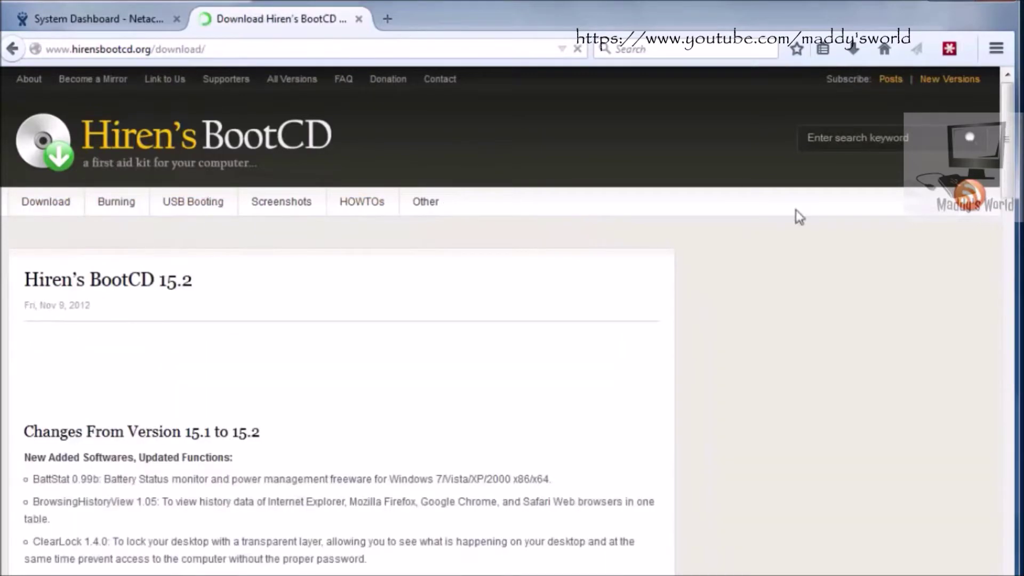
scroll(1008, 283, "down", 10)
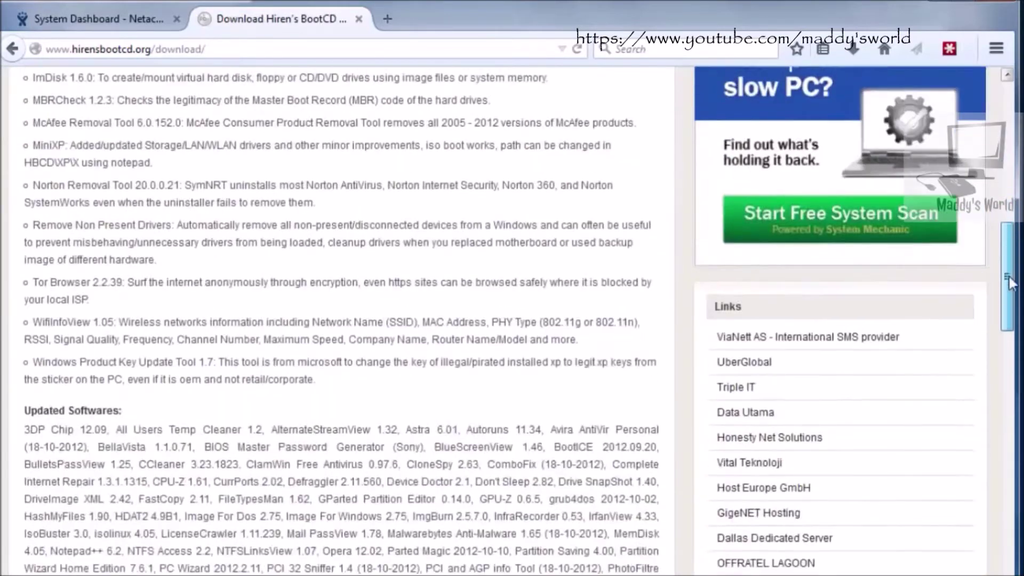
scroll(1008, 282, "down", 10)
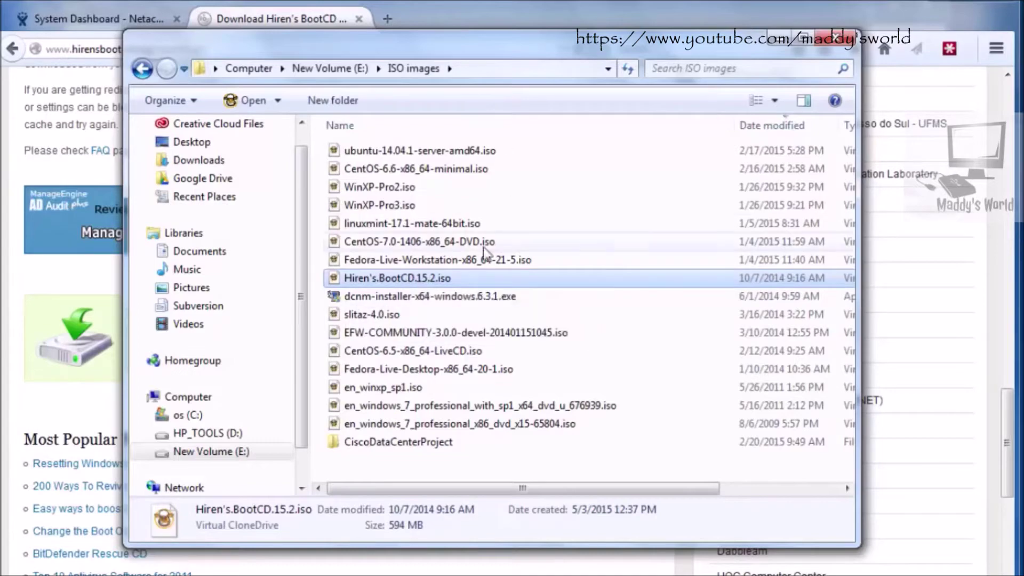
left_click(835, 38)
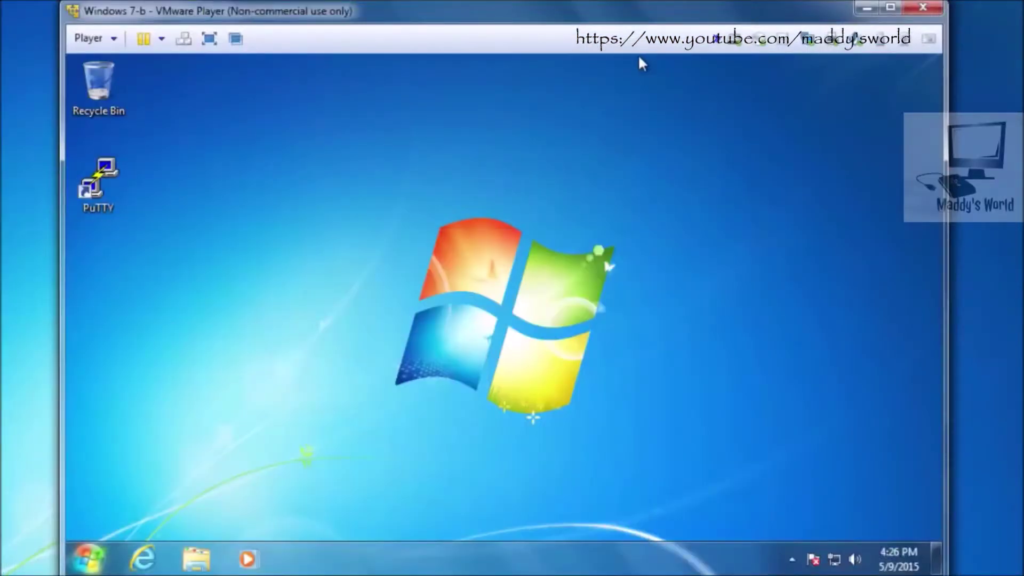
Step: Open Control Panel from the Windows 7 Start menu and scroll All Control Panel Items
mouse_move(679, 6)
left_mouse_down()
mouse_move(634, 35)
mouse_move(683, 1)
left_mouse_up()
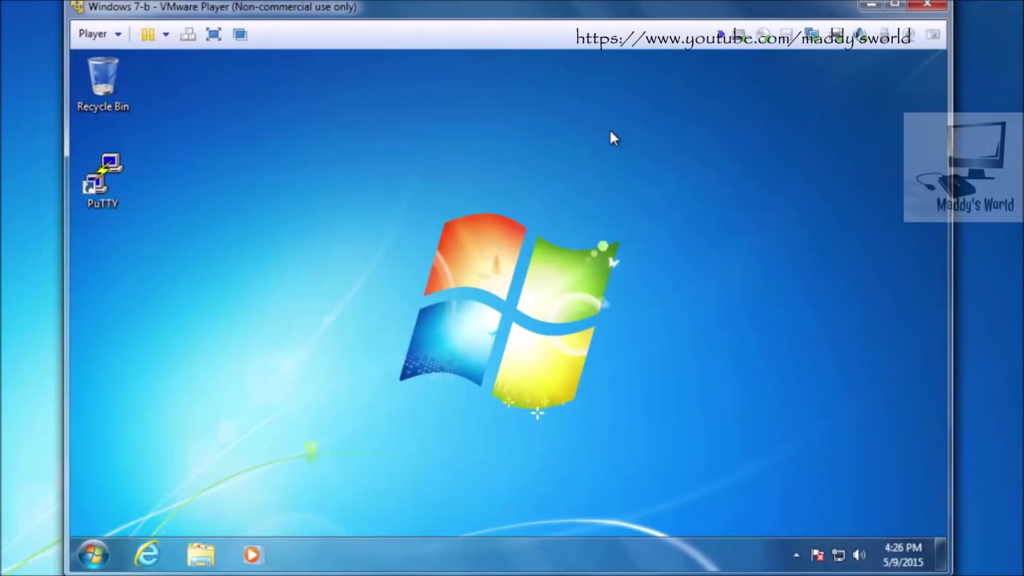
mouse_move(546, 2)
left_mouse_down()
mouse_move(517, 38)
mouse_move(539, 2)
left_mouse_up()
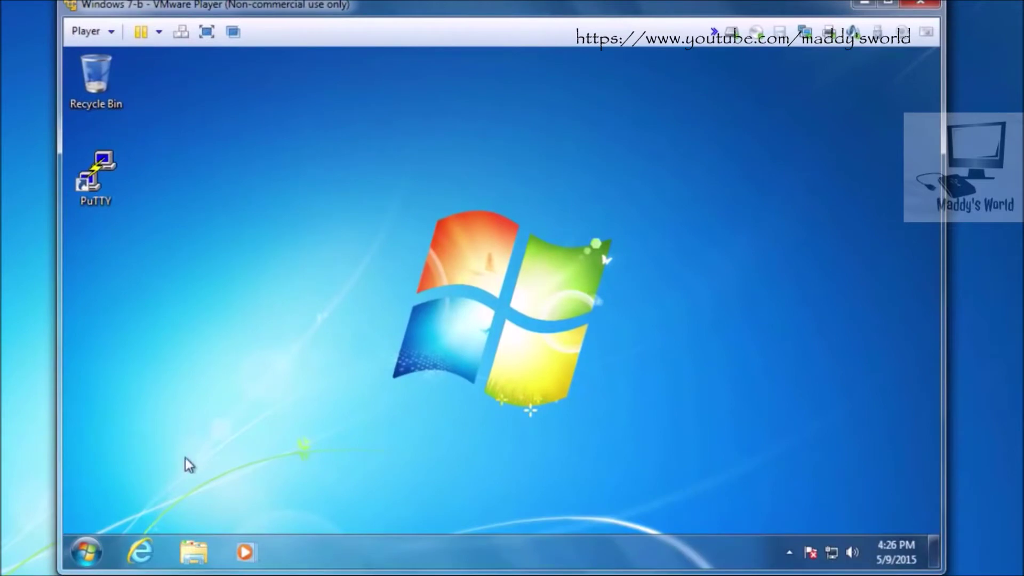
left_click(85, 551)
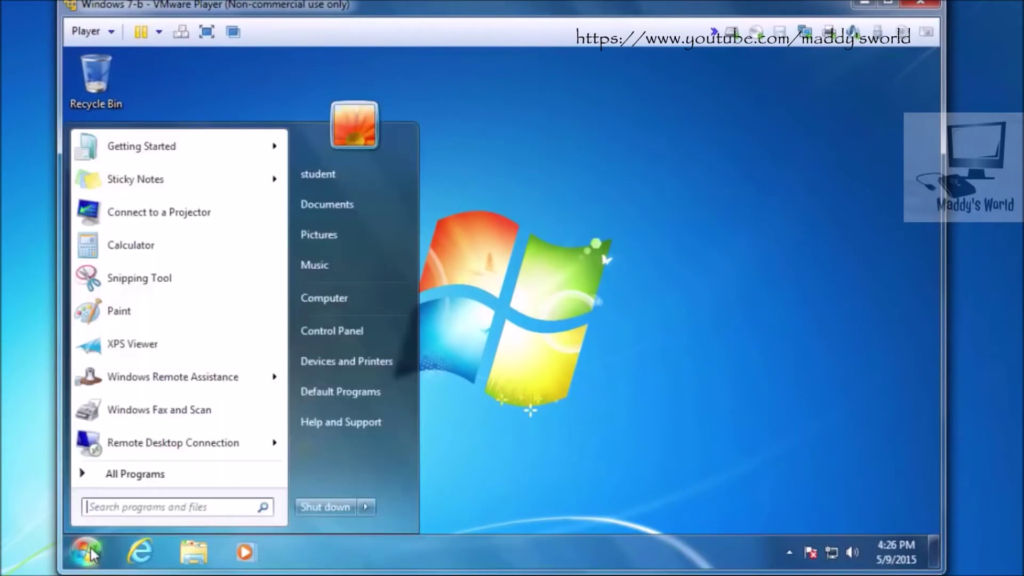
left_click(332, 331)
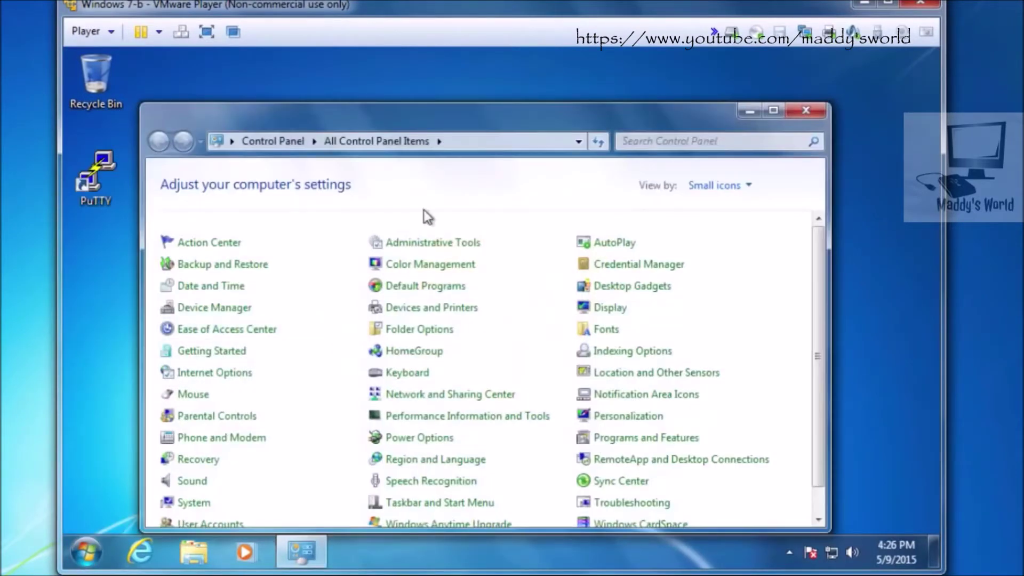
left_click_drag(490, 111, 518, 62)
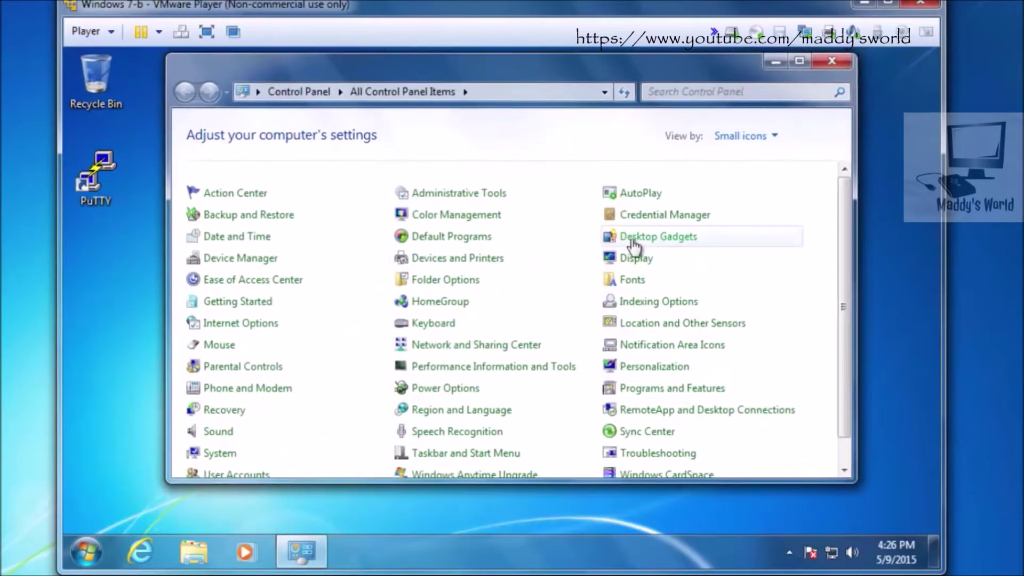
left_click_drag(843, 214, 843, 255)
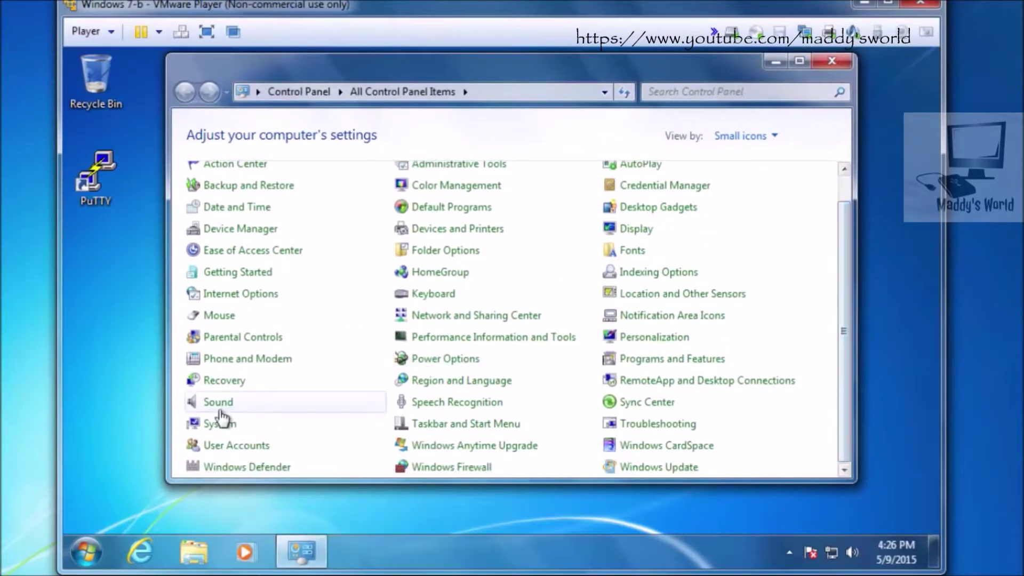
Step: Through User Accounts, create Administrator account 'testuser' and open its Change an Account page
left_click(237, 446)
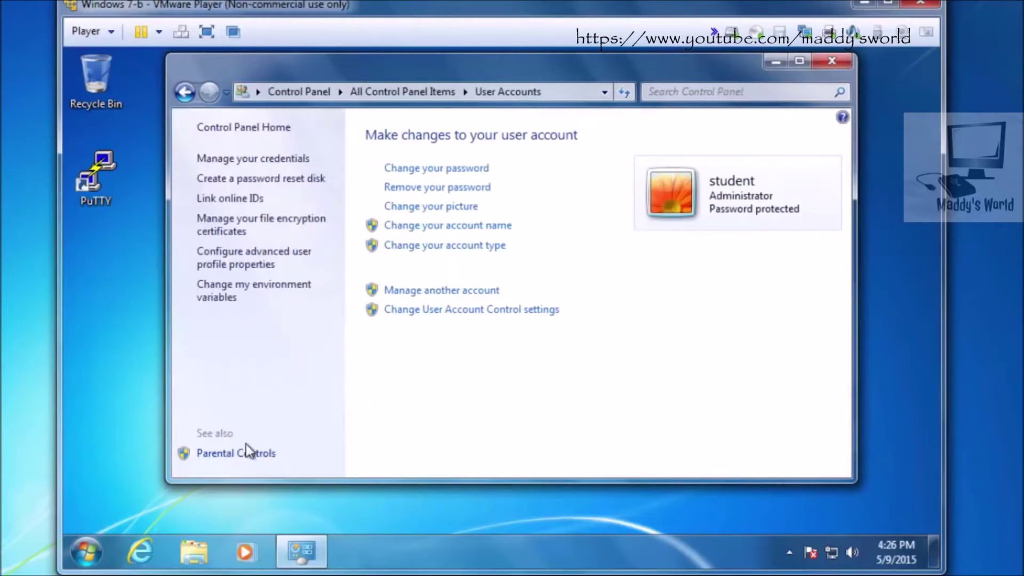
left_click(444, 290)
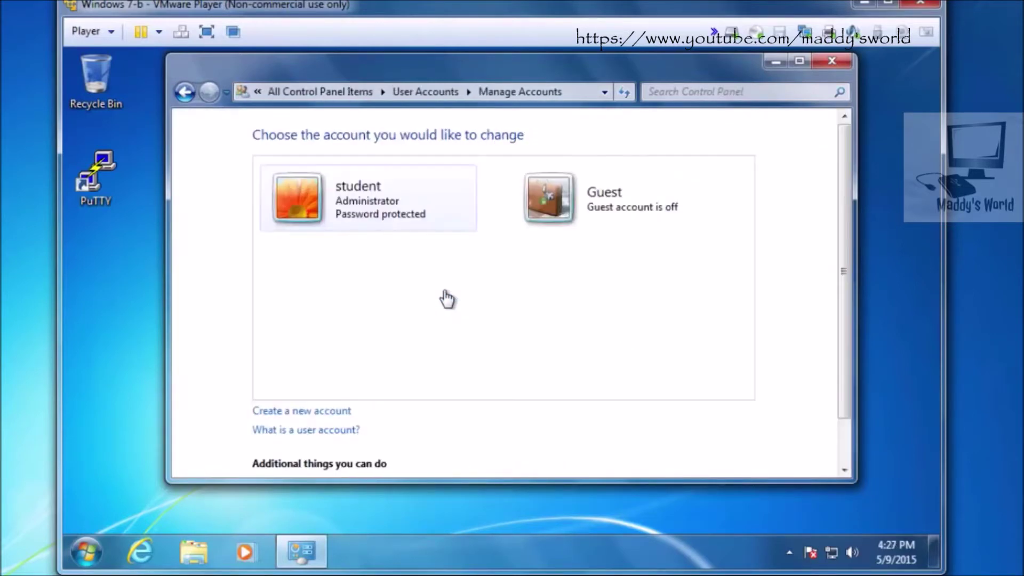
left_click(278, 414)
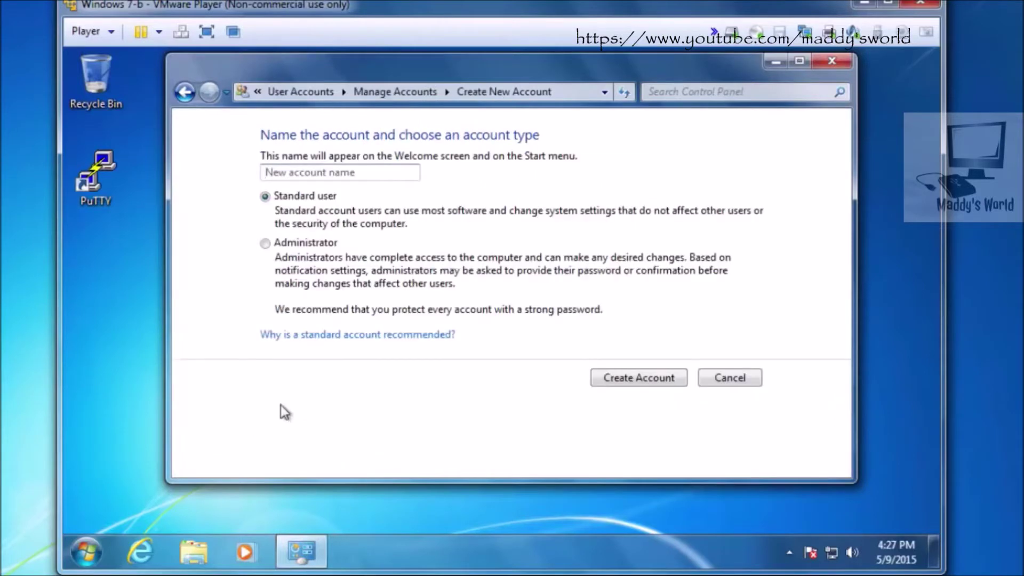
type("testuser")
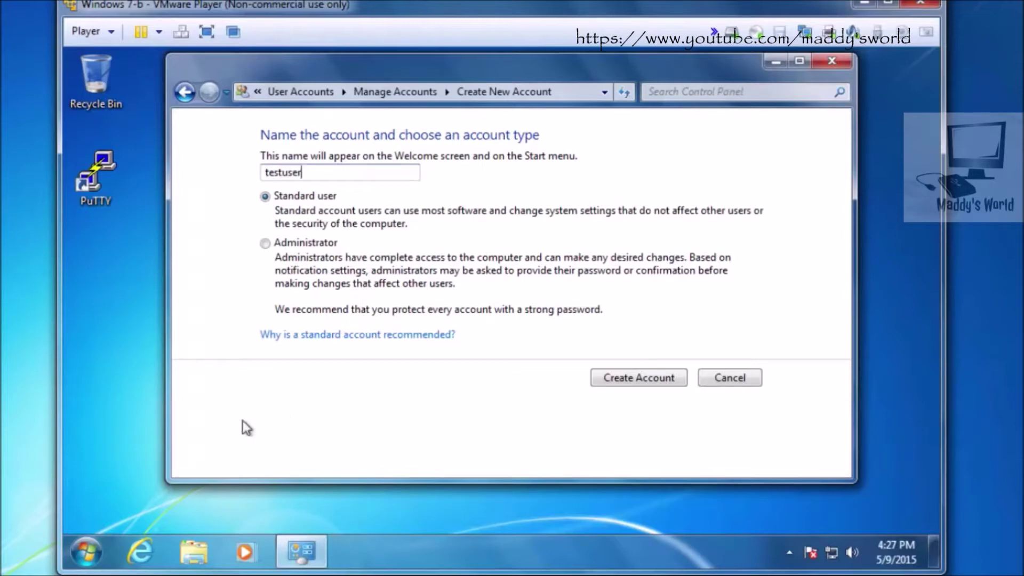
left_click(265, 243)
left_click(641, 379)
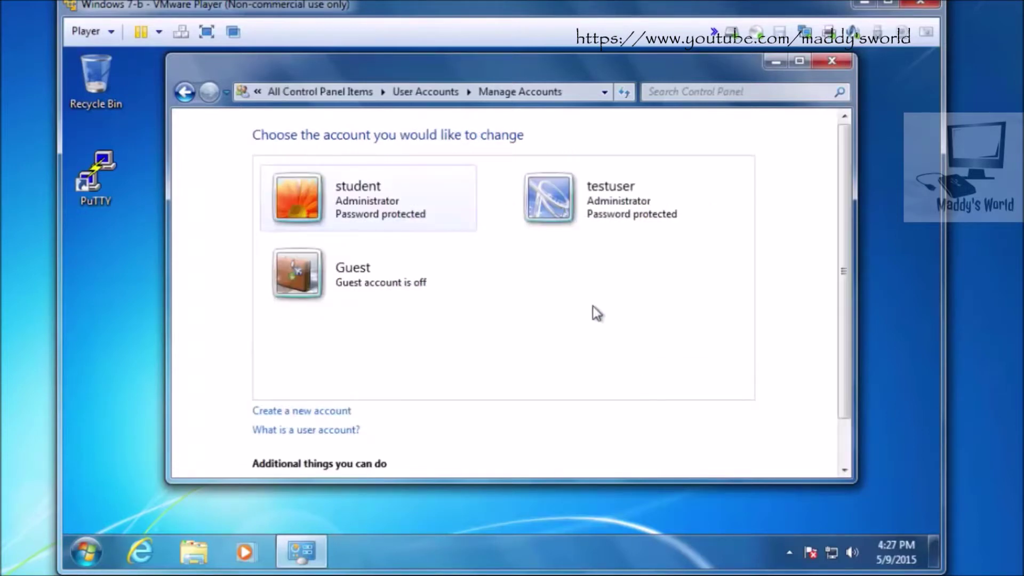
left_click(605, 205)
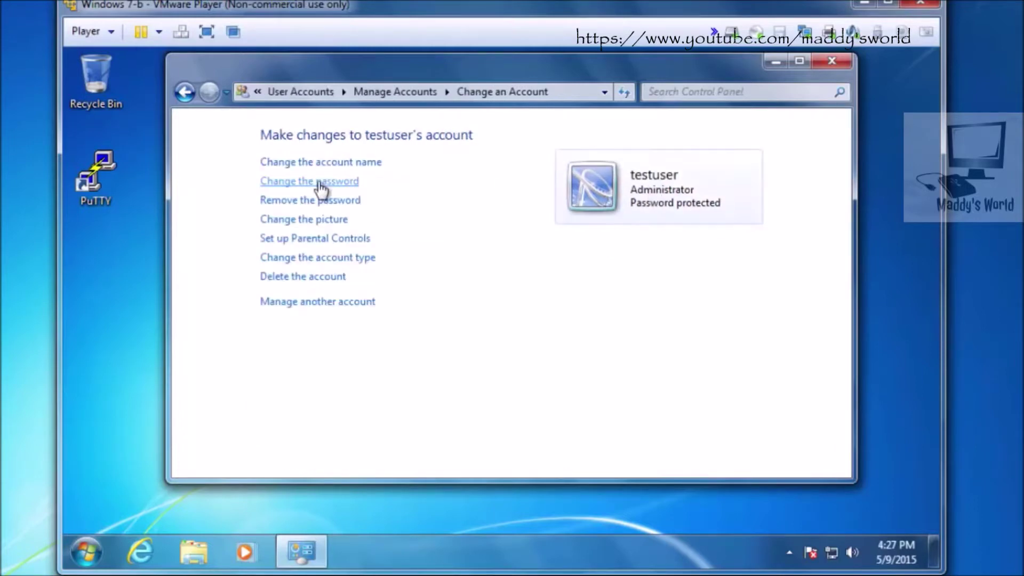
Step: Start testuser's password change, then type and copy a random 20-character string in Notepad
left_click(321, 182)
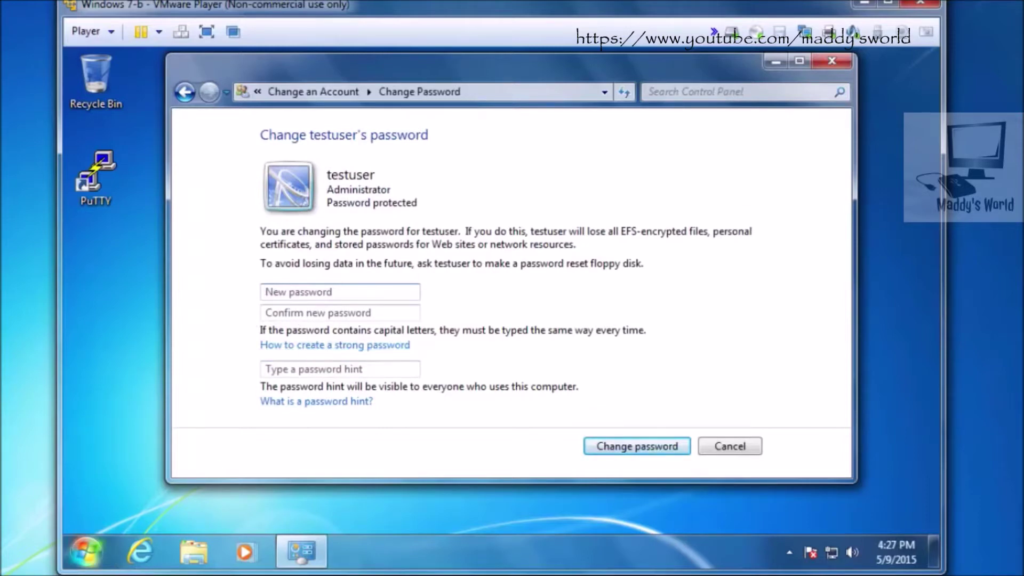
left_click(85, 552)
key("Escape")
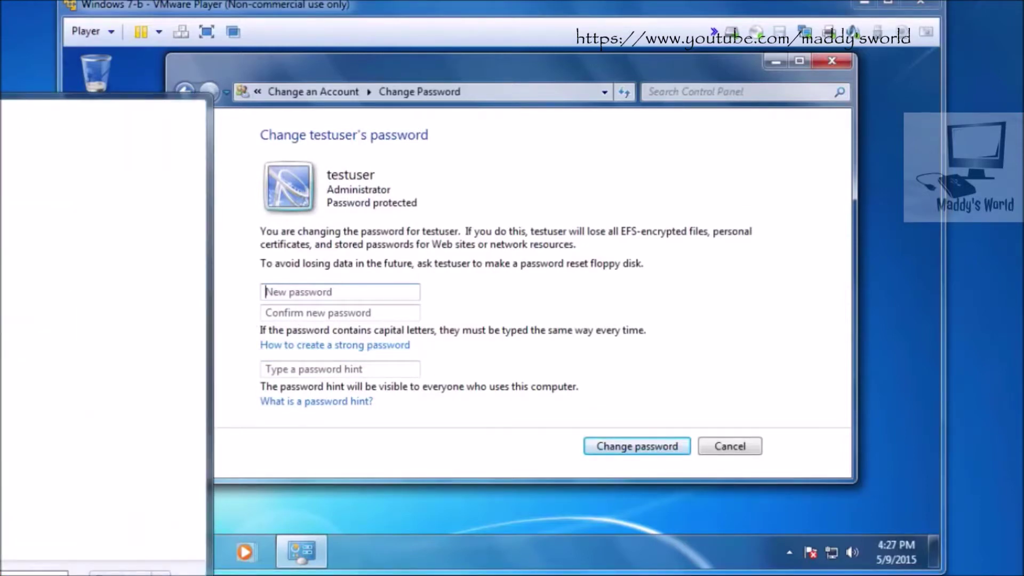
key("alt+Tab")
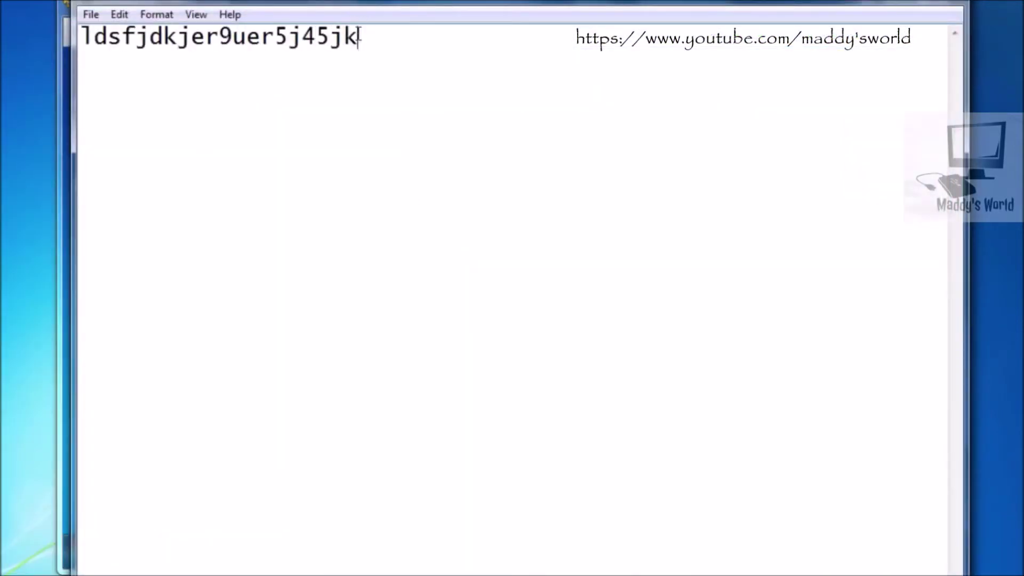
left_click_drag(360, 37, 52, 49)
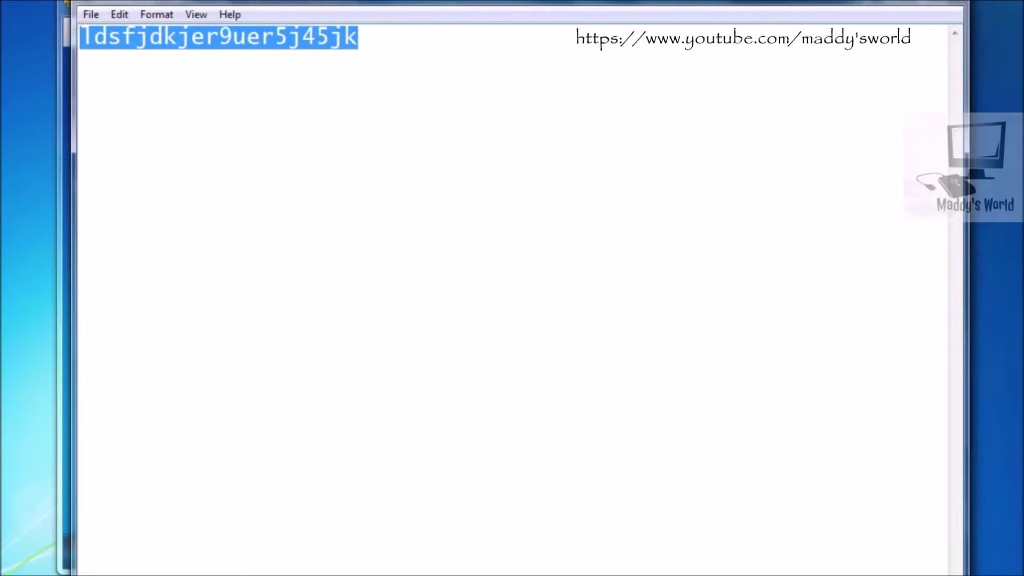
key("alt+Tab")
Step: Paste the random string into New password and Confirm new password, and apply it
left_click(320, 293)
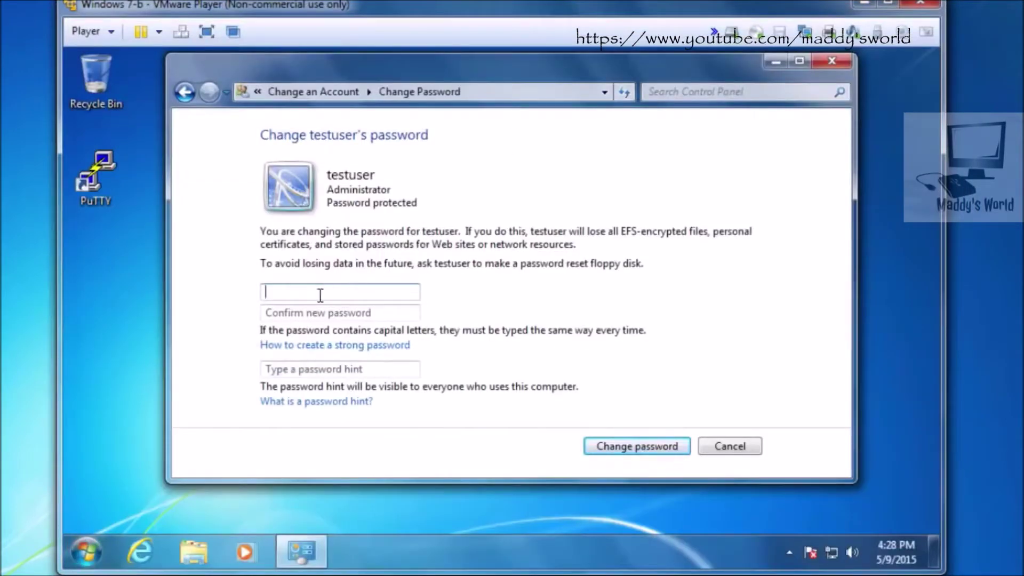
key("ctrl+v")
left_click(303, 313)
key("ctrl+v")
left_click(617, 446)
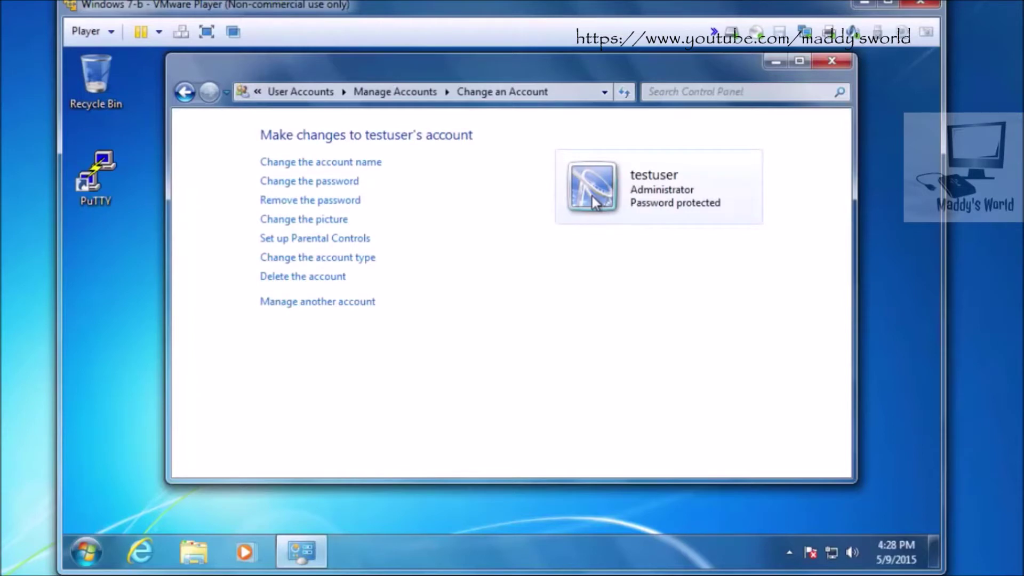
Step: Close the account window and log off the student account
left_click(832, 60)
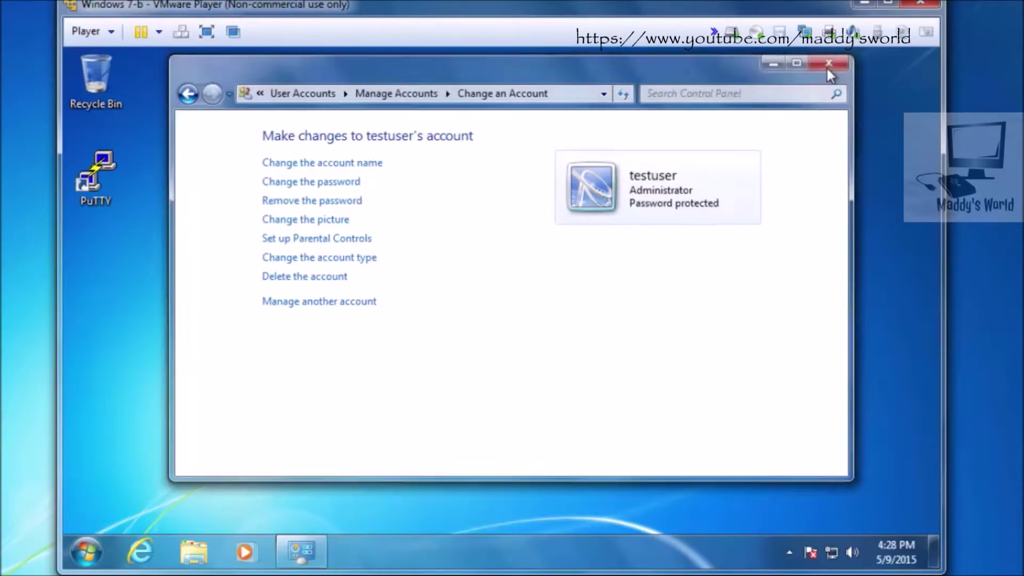
left_click(85, 552)
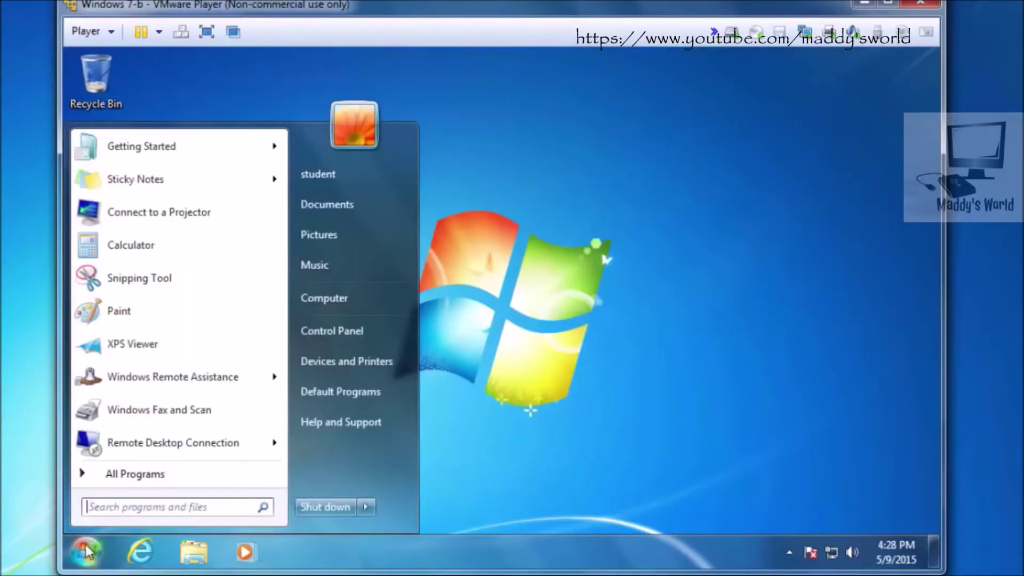
left_click(366, 507)
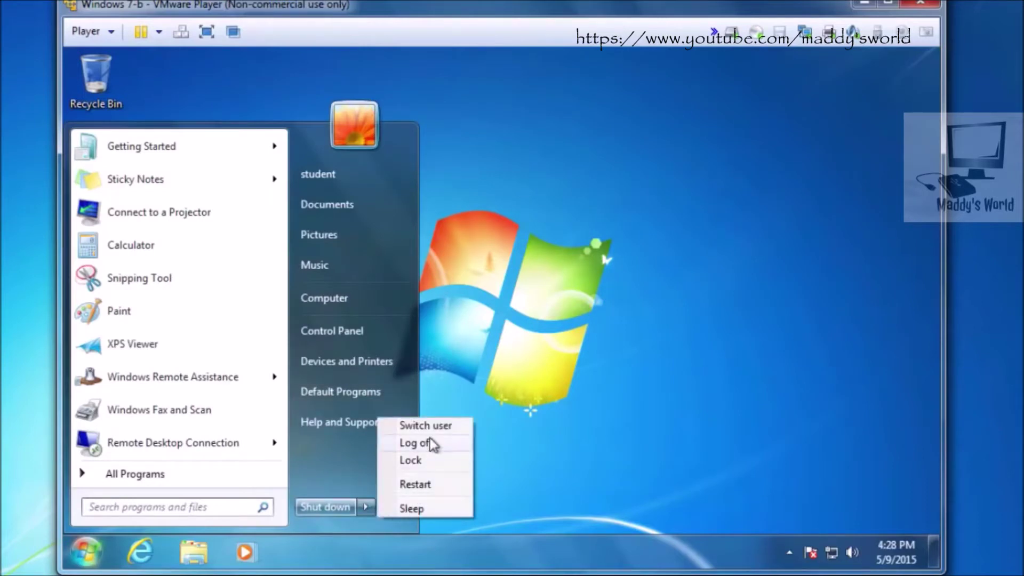
left_click(431, 447)
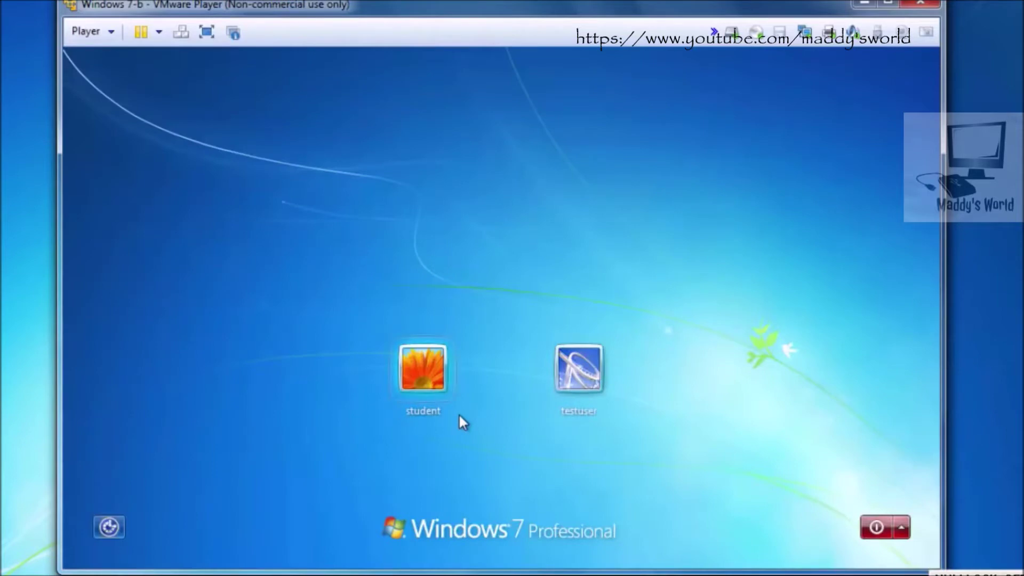
Step: Test signing in as testuser with the account's password
left_click(579, 374)
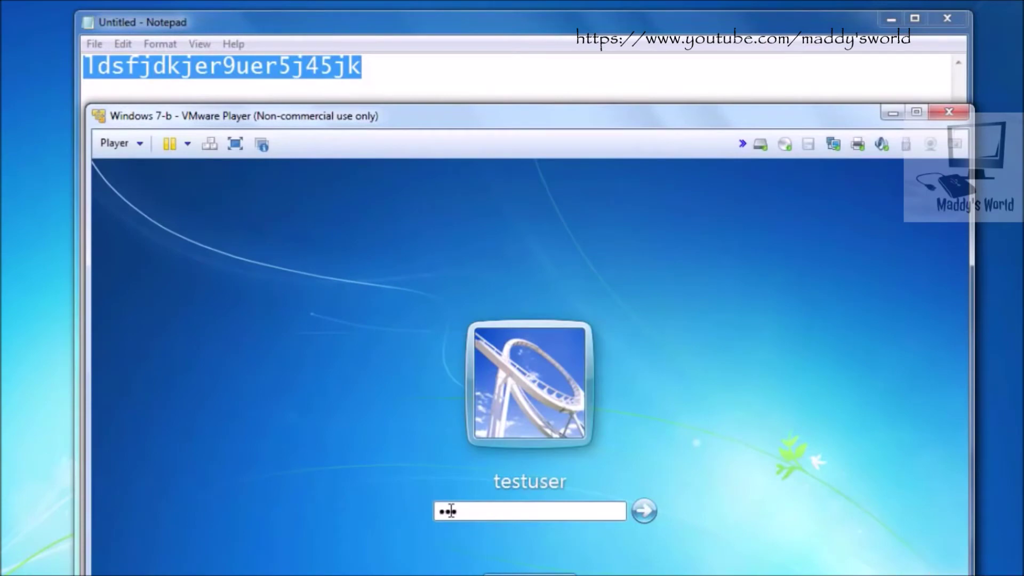
key("Return")
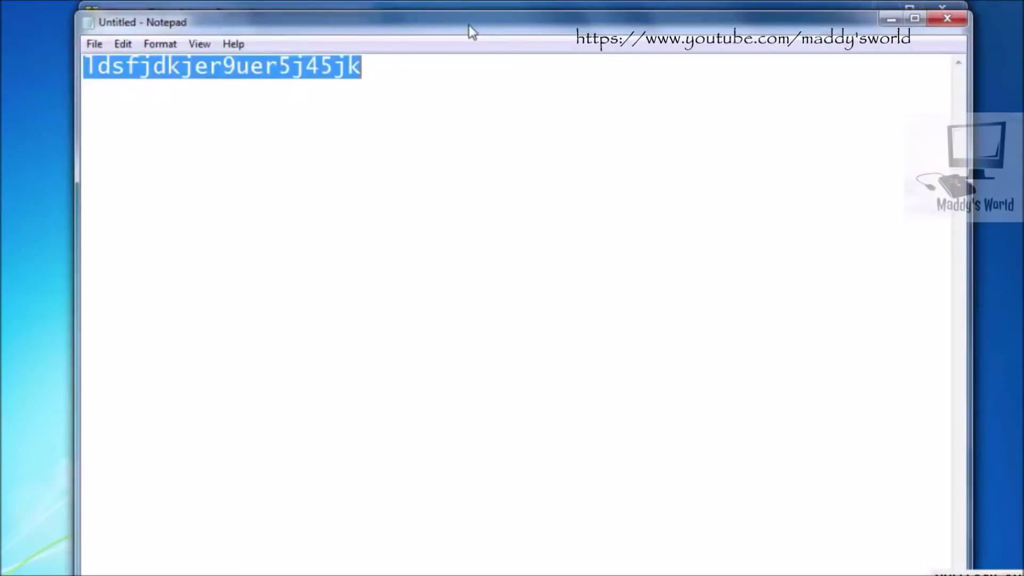
Step: Delete the random password text from the scratch Notepad and close it
left_click_drag(469, 25, 466, 207)
left_click(304, 264)
left_click_drag(382, 252, 59, 245)
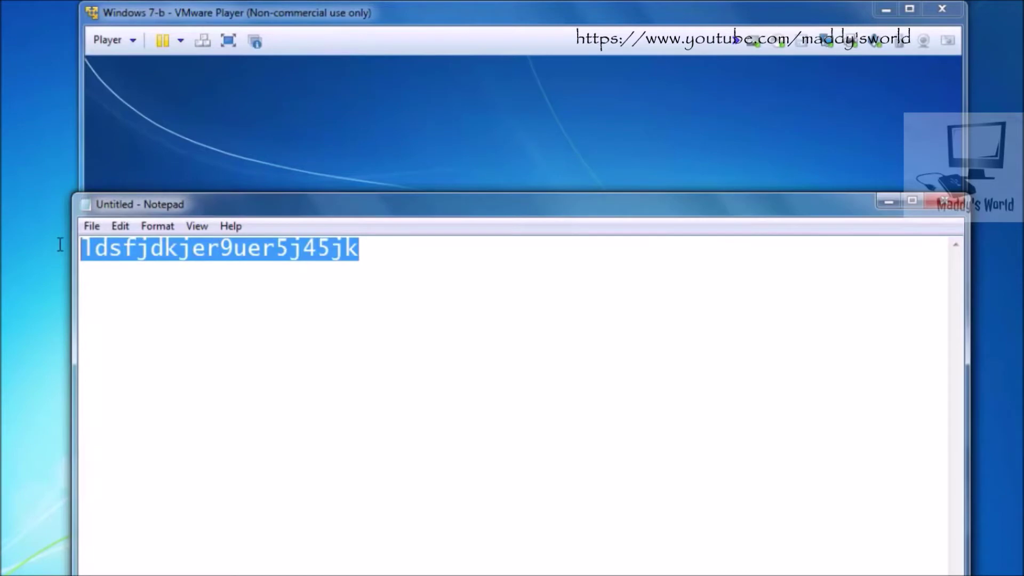
key("Delete")
left_click(943, 202)
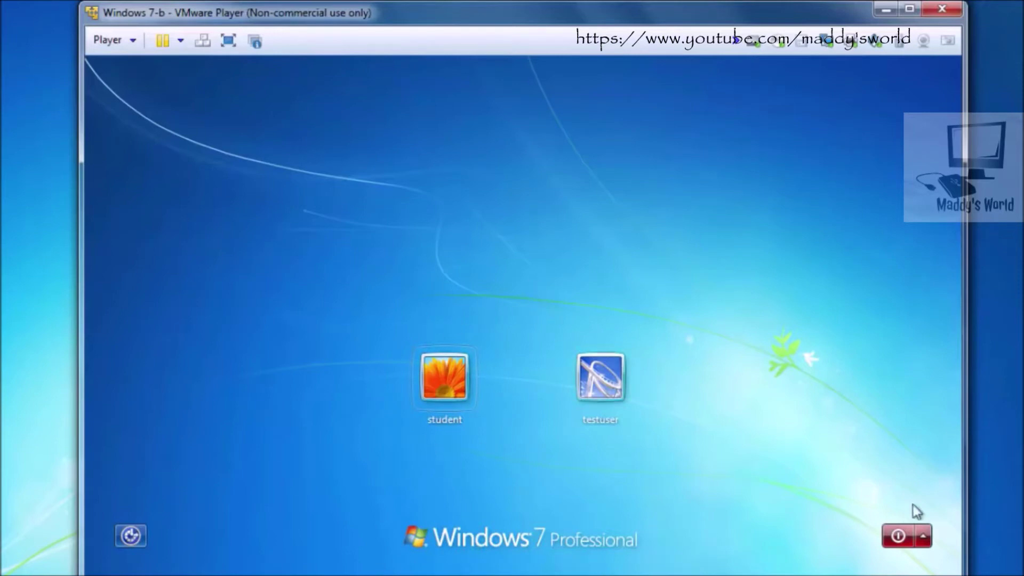
Step: Shut down the guest and set the CD/DVD (IDE) drive to use Hiren's.BootCD.15.2.iso
left_click(899, 536)
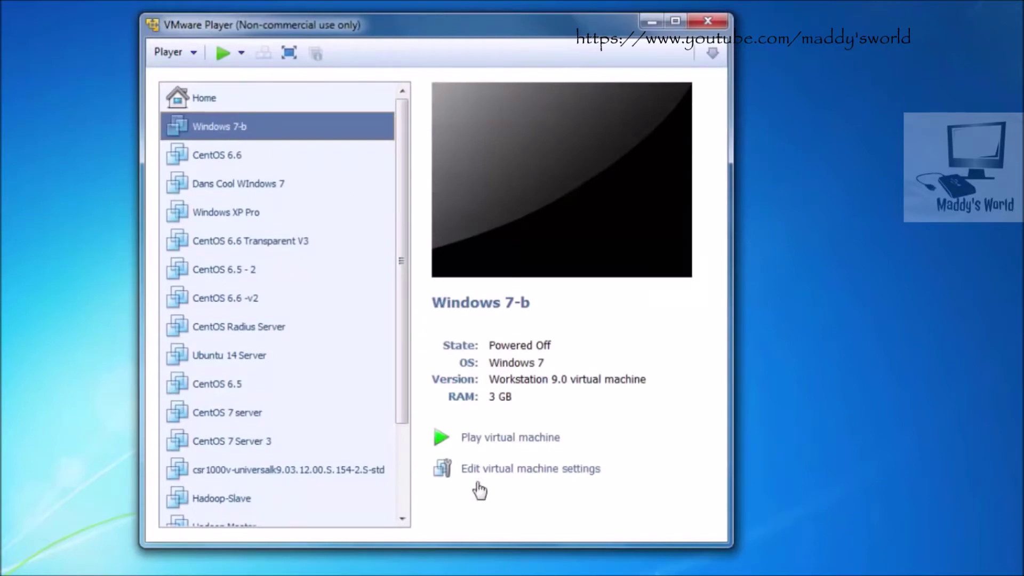
left_click(511, 469)
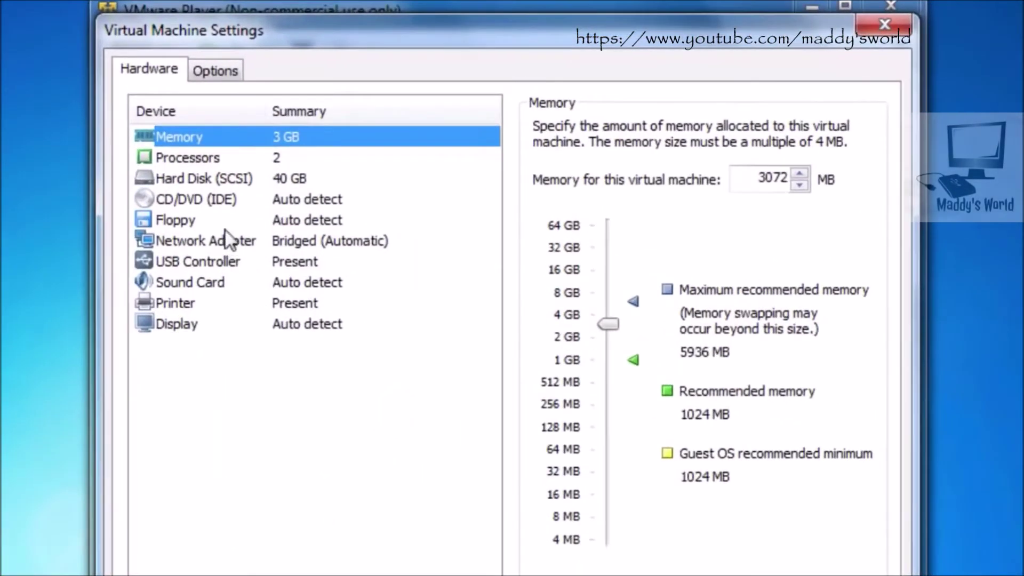
left_click(217, 159)
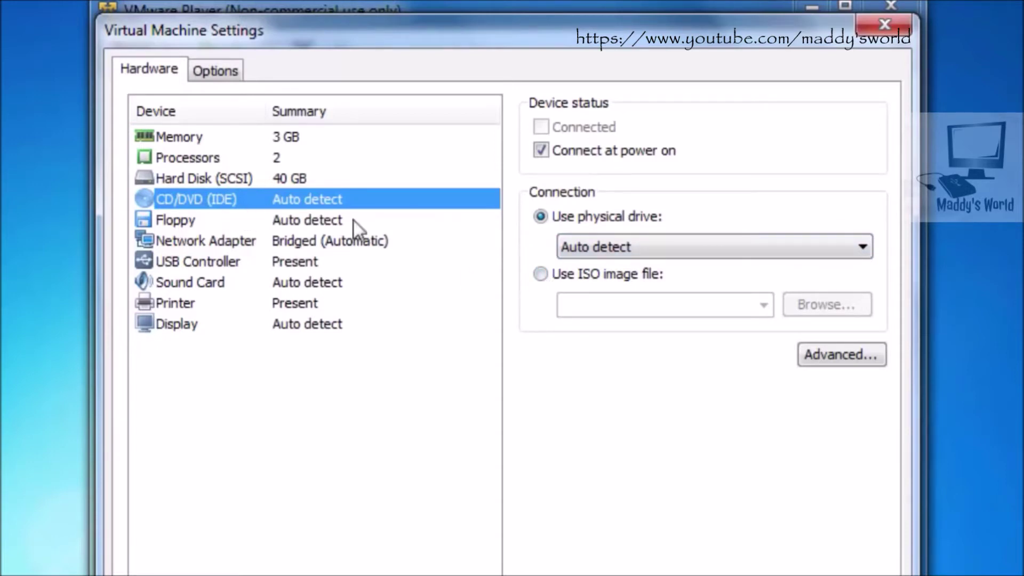
left_click(541, 273)
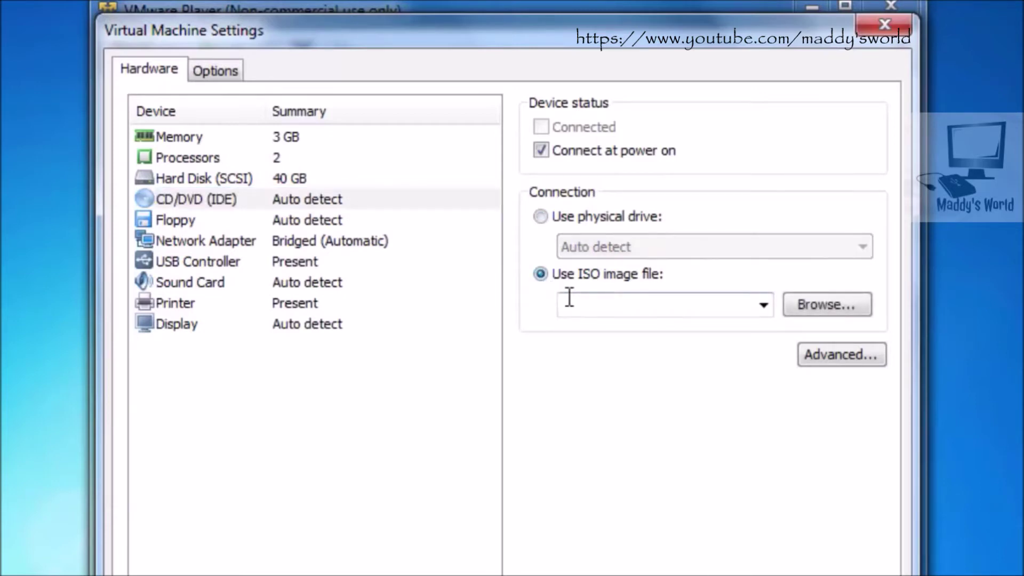
left_click(815, 306)
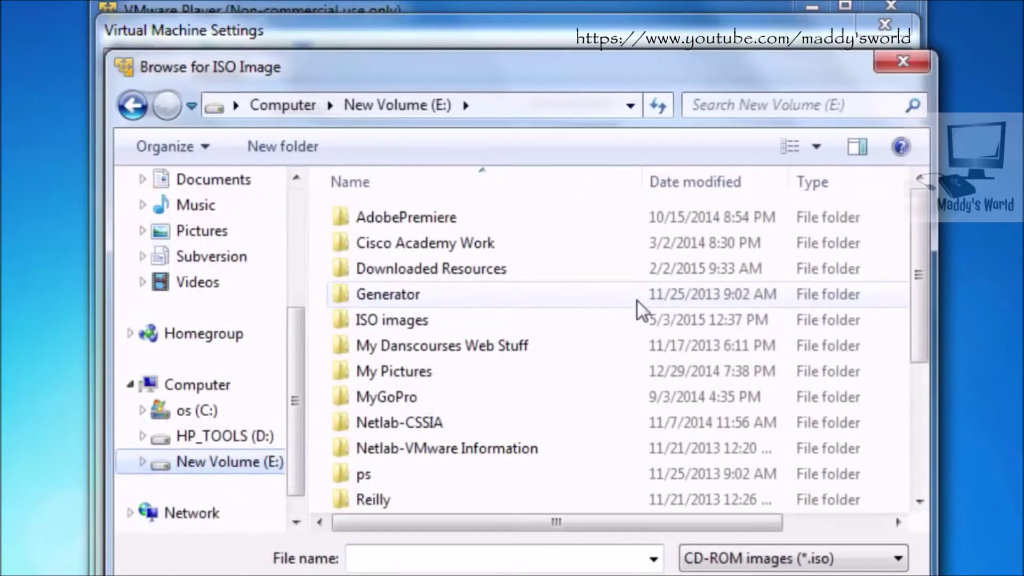
double_click(380, 320)
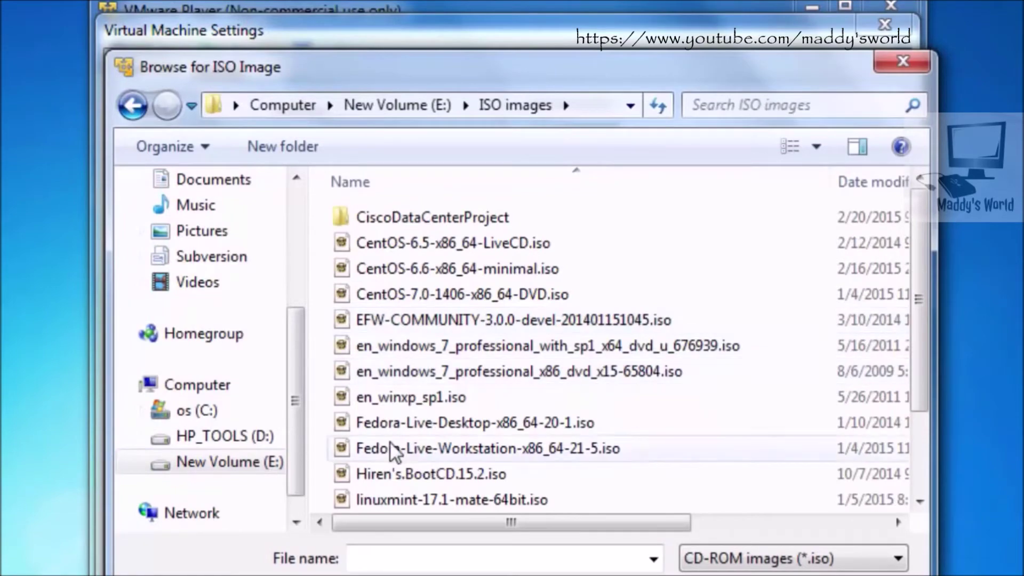
double_click(387, 474)
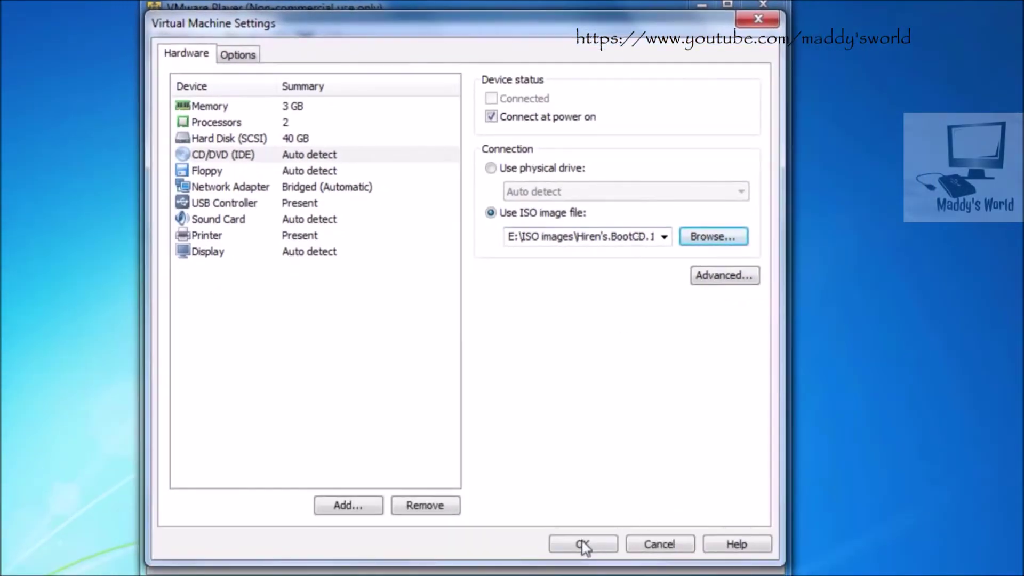
left_click(583, 544)
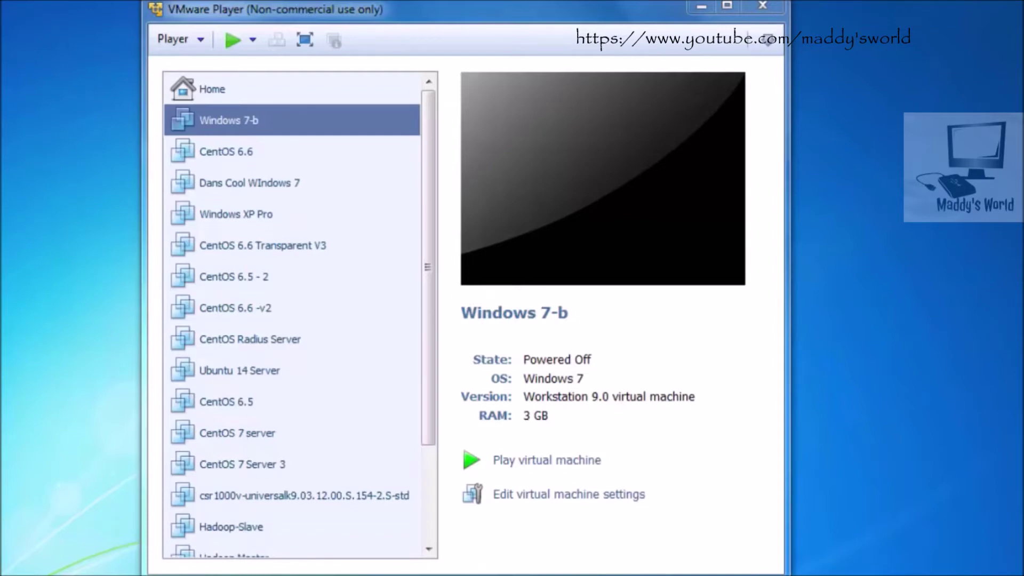
Step: Power on Windows 7-b, dismiss the Removable Devices notice, and focus the Hiren's BootCD 15.2 menu
left_click(536, 462)
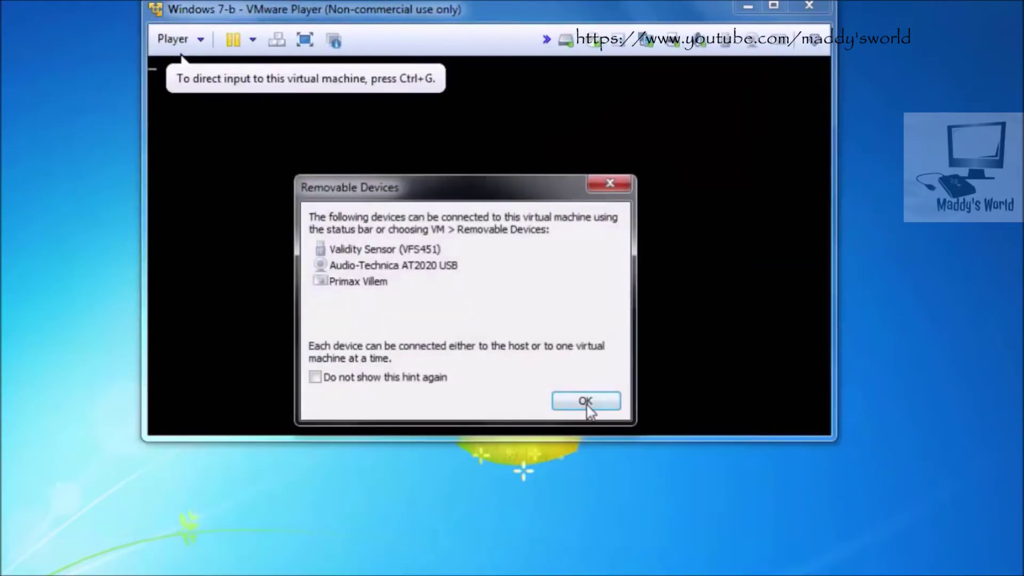
left_click(585, 401)
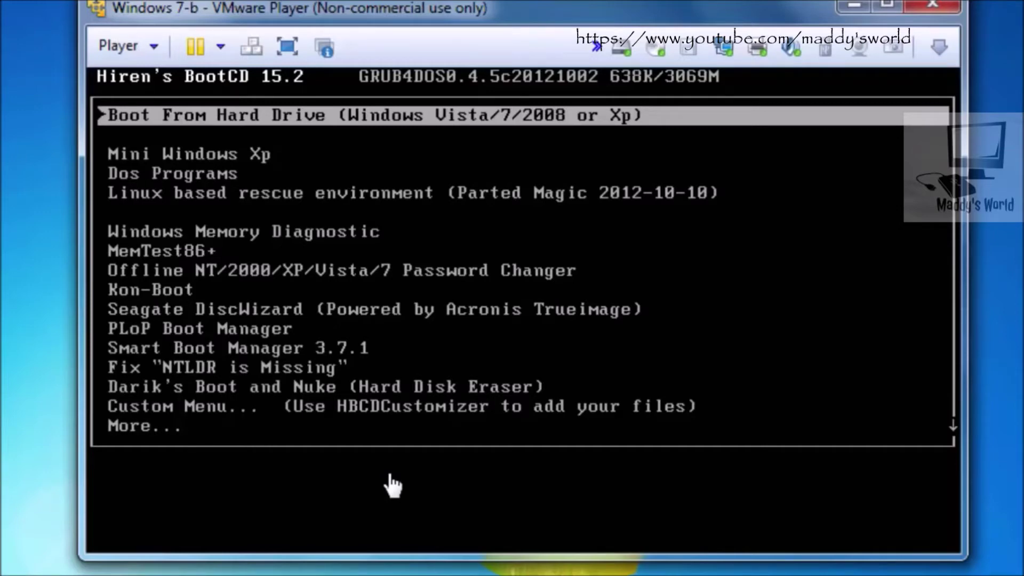
left_click(393, 485)
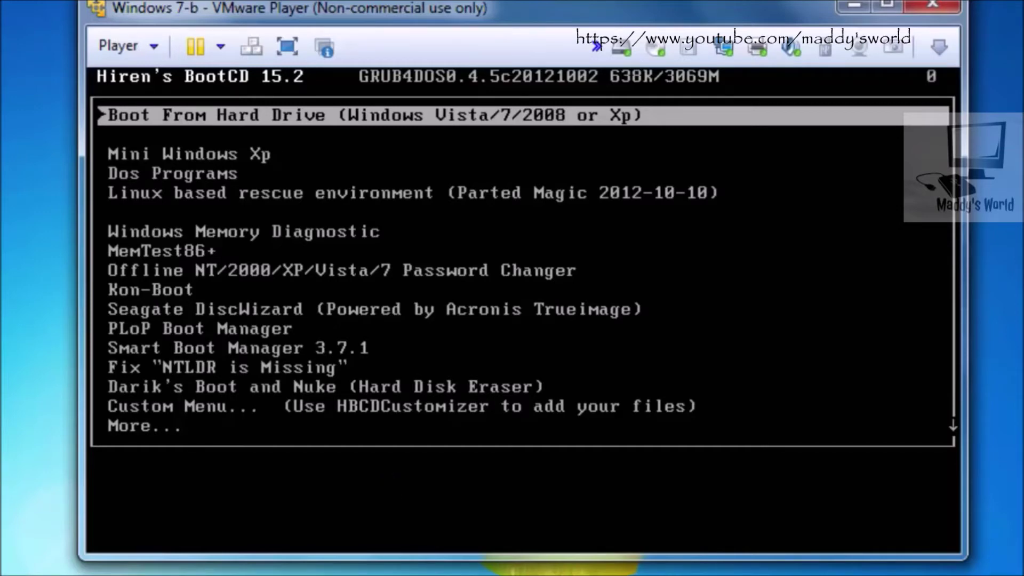
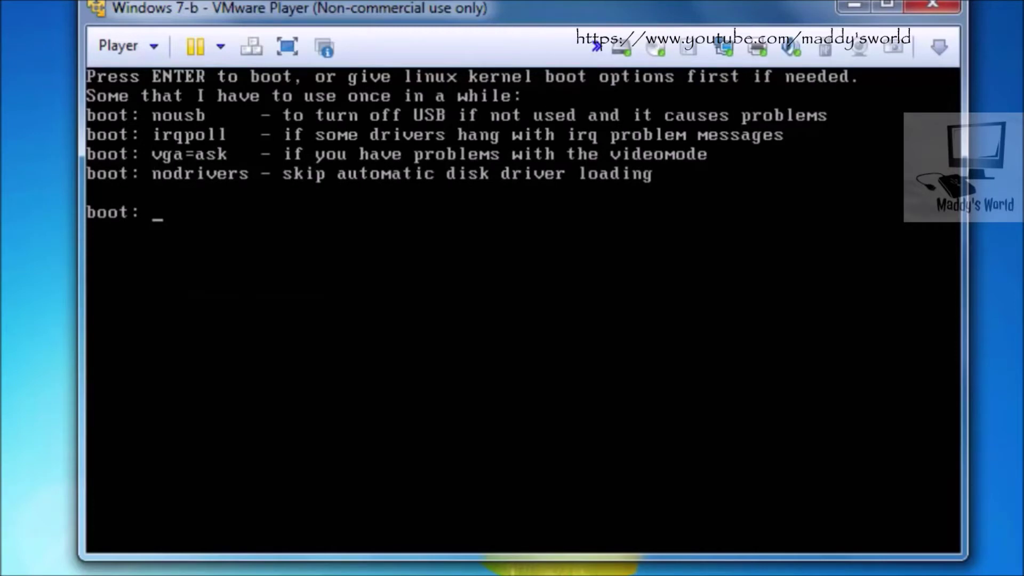
Step: Accept the default boot: prompt so the Offline Password Changer's Linux kernel starts loading
key("Return")
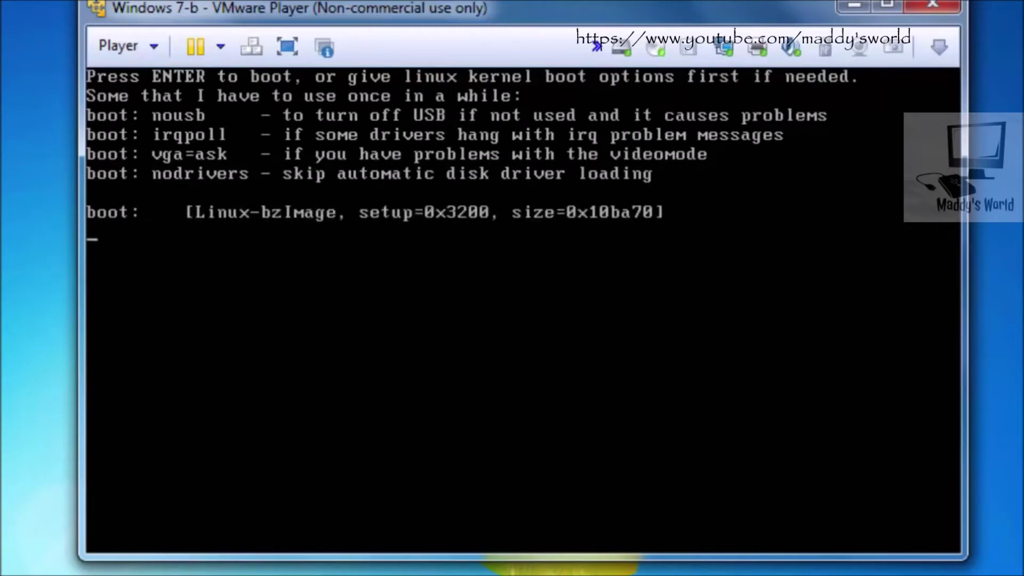
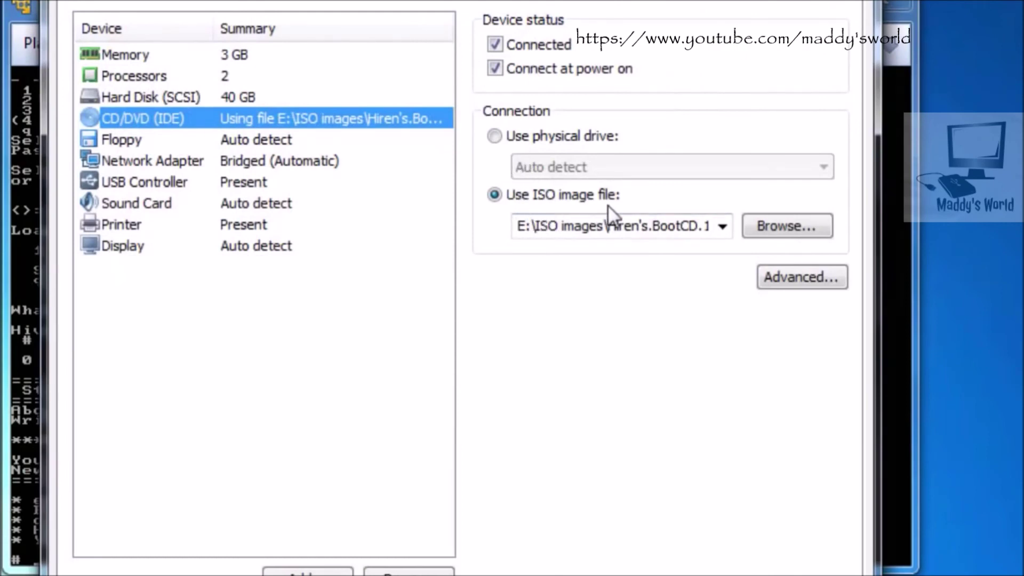
Step: Switch the CD/DVD (IDE) drive from the Hiren's BootCD ISO to the physical drive, keeping Auto detect
left_click(494, 136)
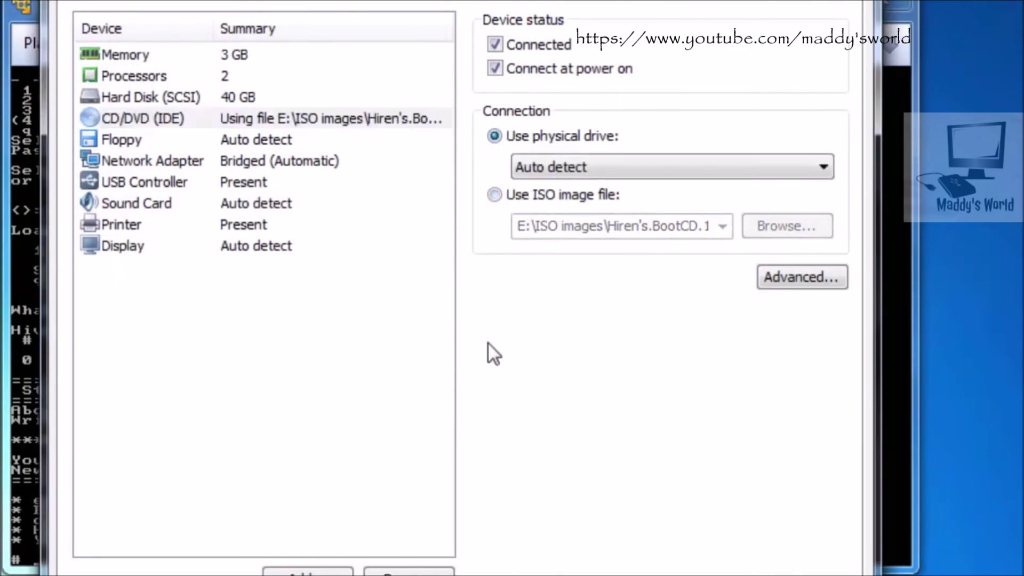
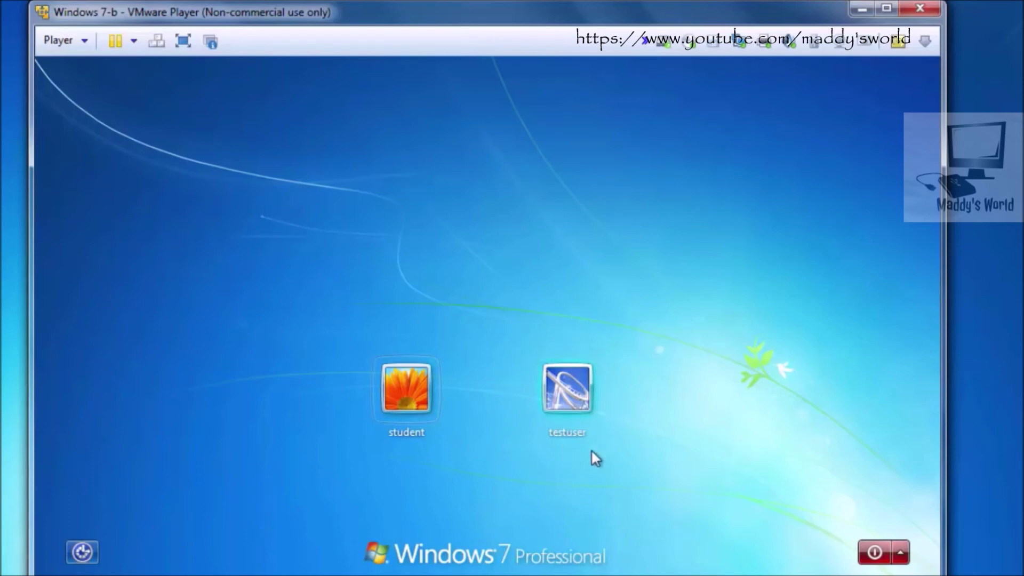
Step: Log in to Windows 7 as testuser from the login screen tile, without a password
left_click(569, 390)
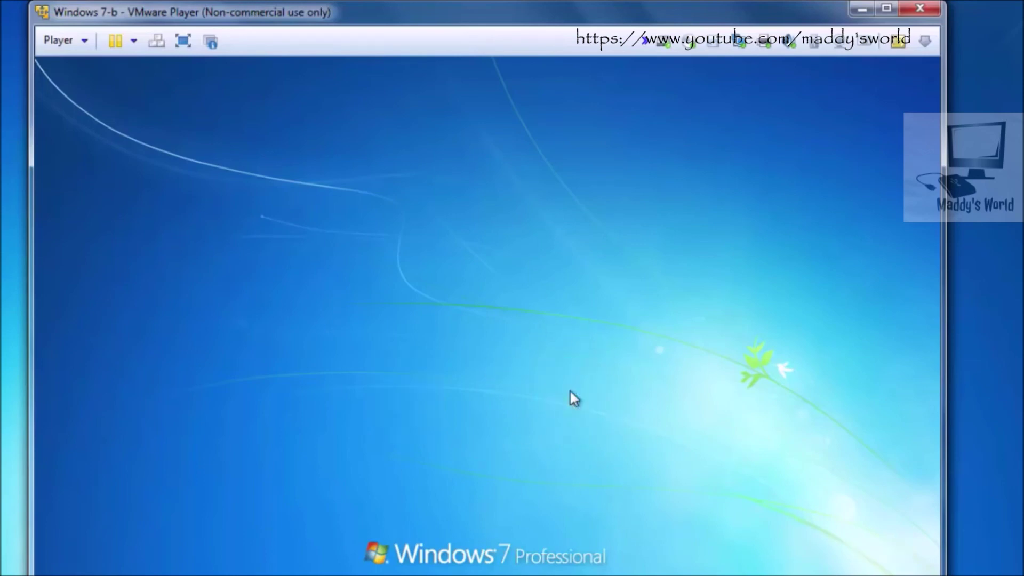